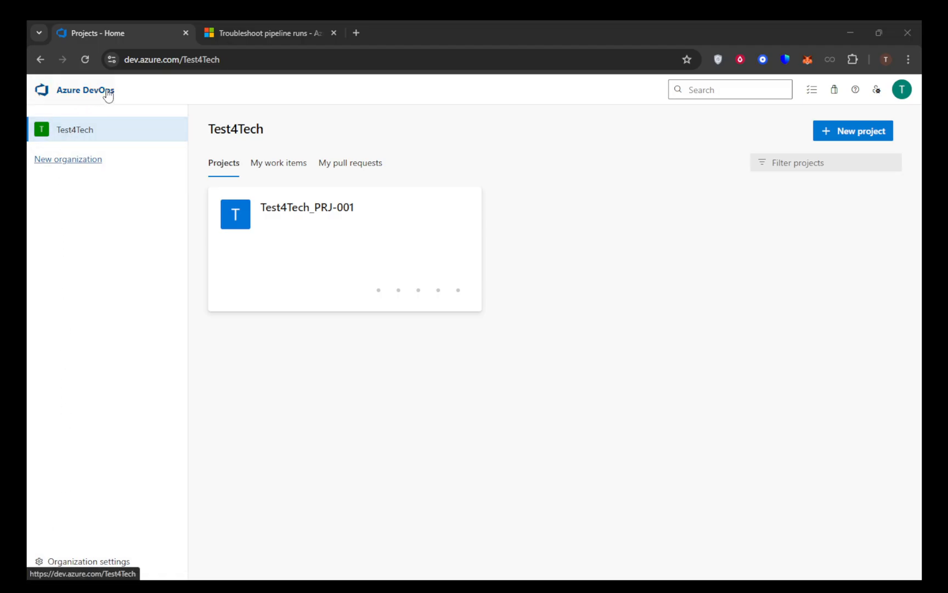
click(155, 59)
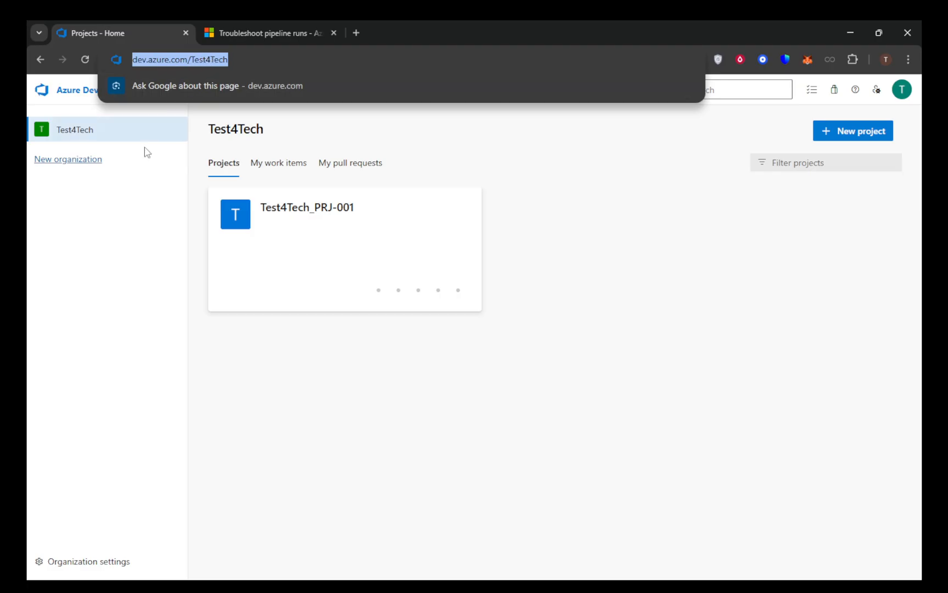
click(90, 248)
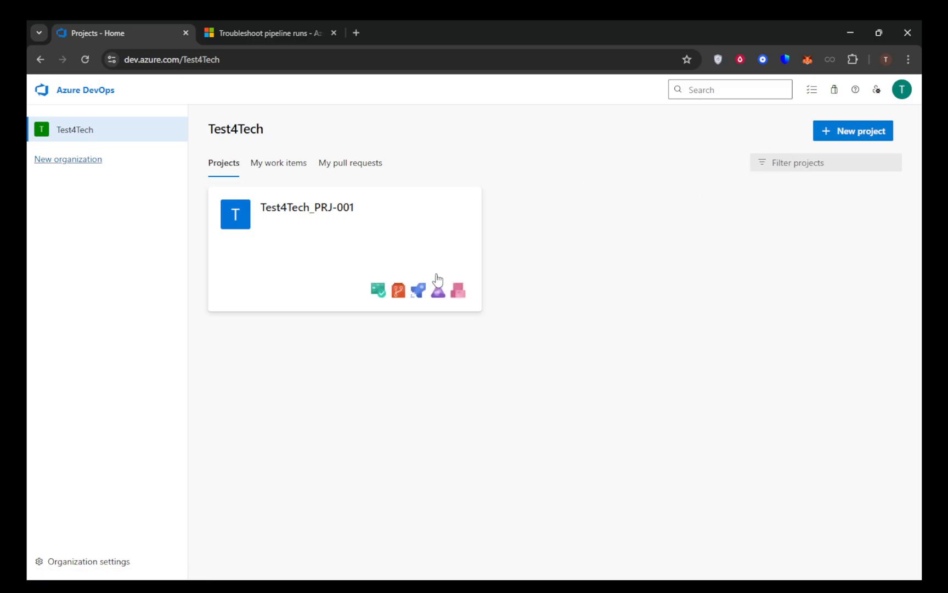
- Start a new project named TEST-002 with the description "Hey!" in the Test4Tech organization
click(830, 136)
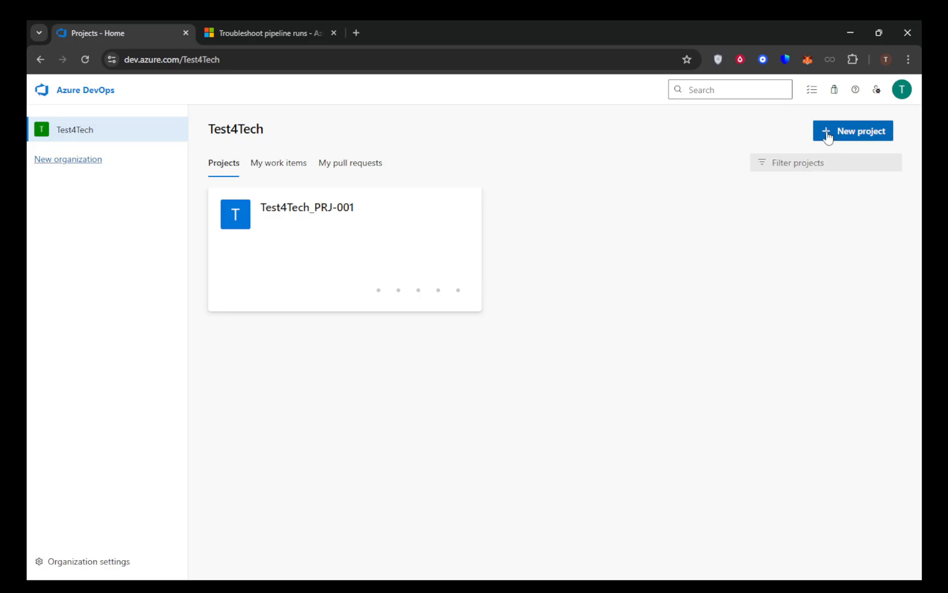
click(828, 136)
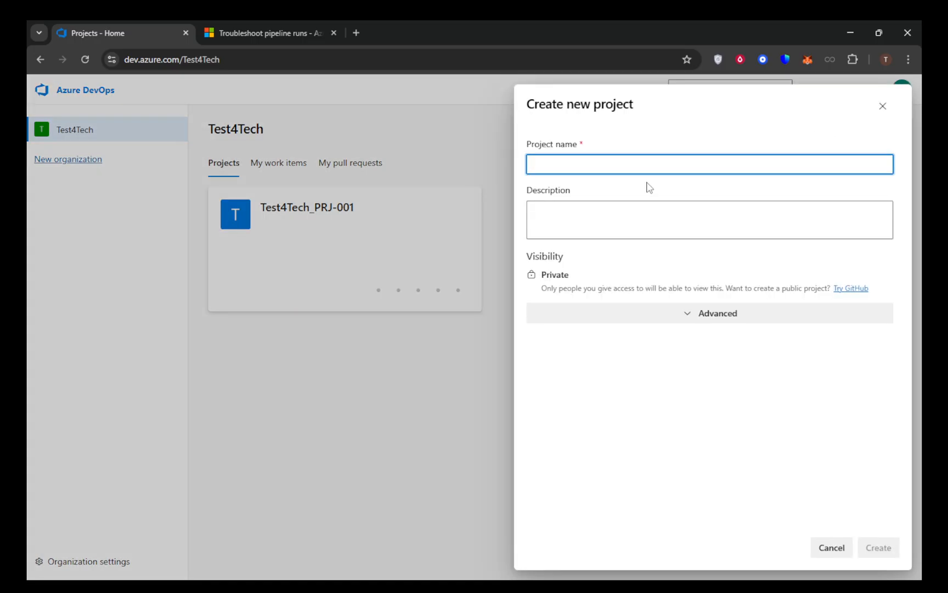
text(t)
key(BackSpace)
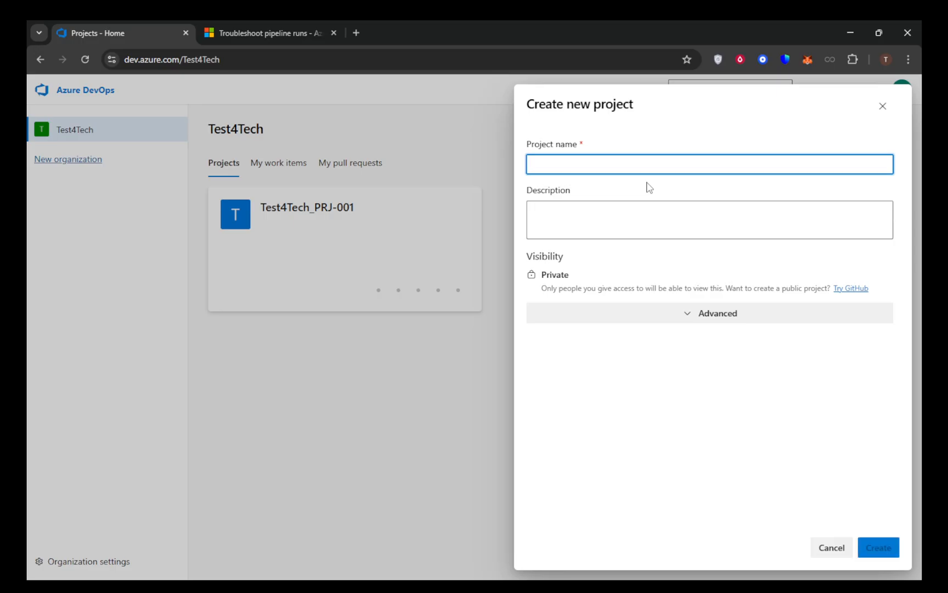
text(TEST-002)
click(576, 213)
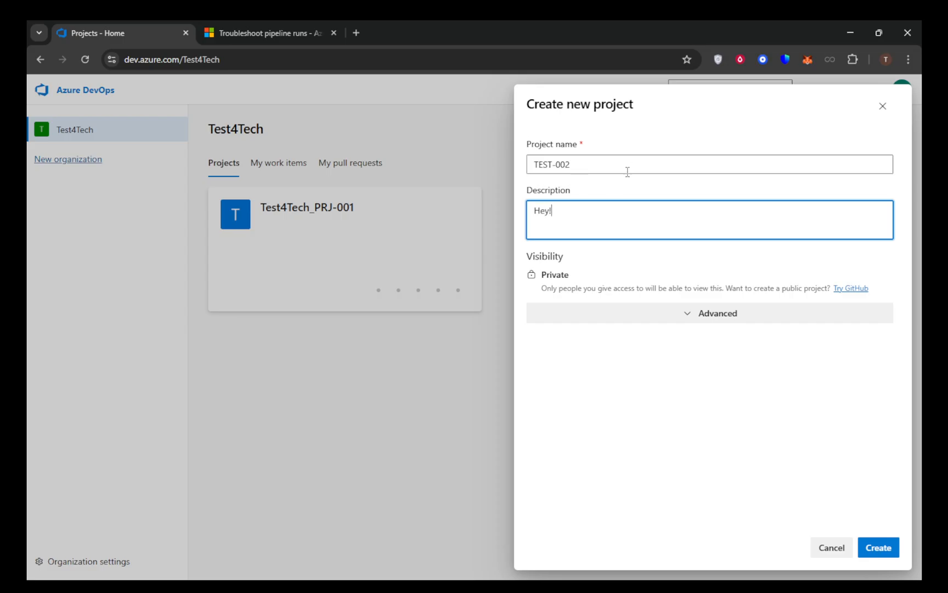
- Create the project with Git version control and the Basic work item process in the advanced options
click(694, 316)
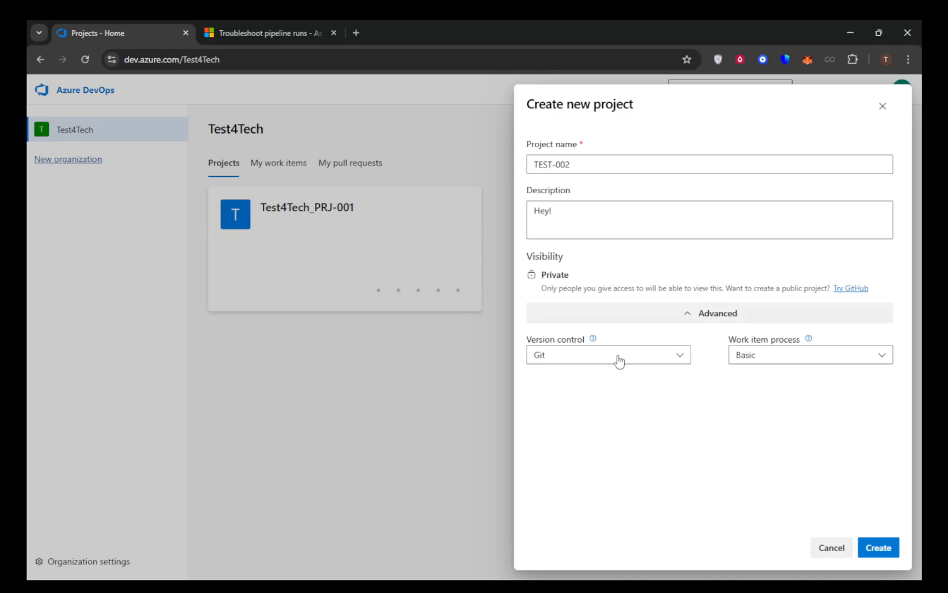
click(681, 357)
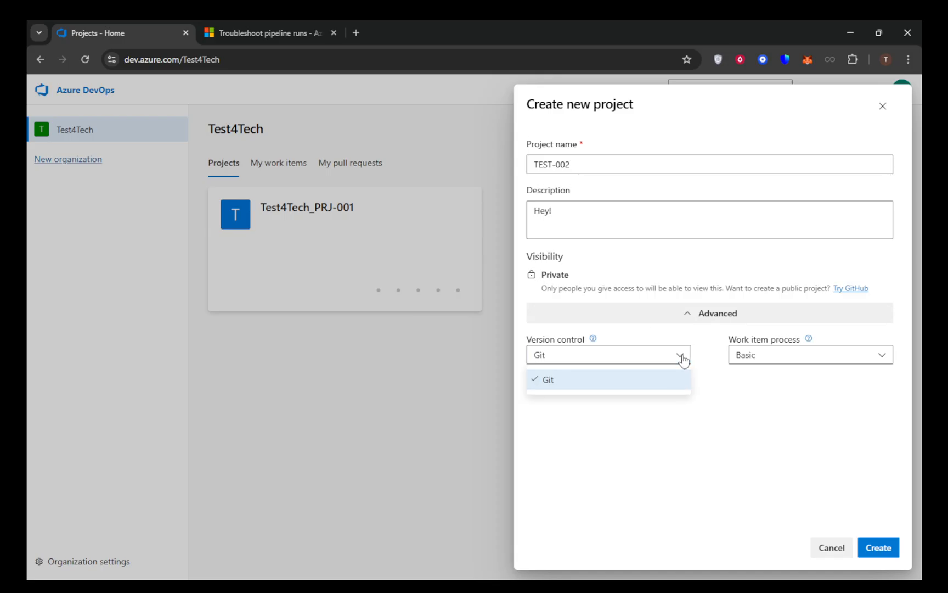
click(682, 358)
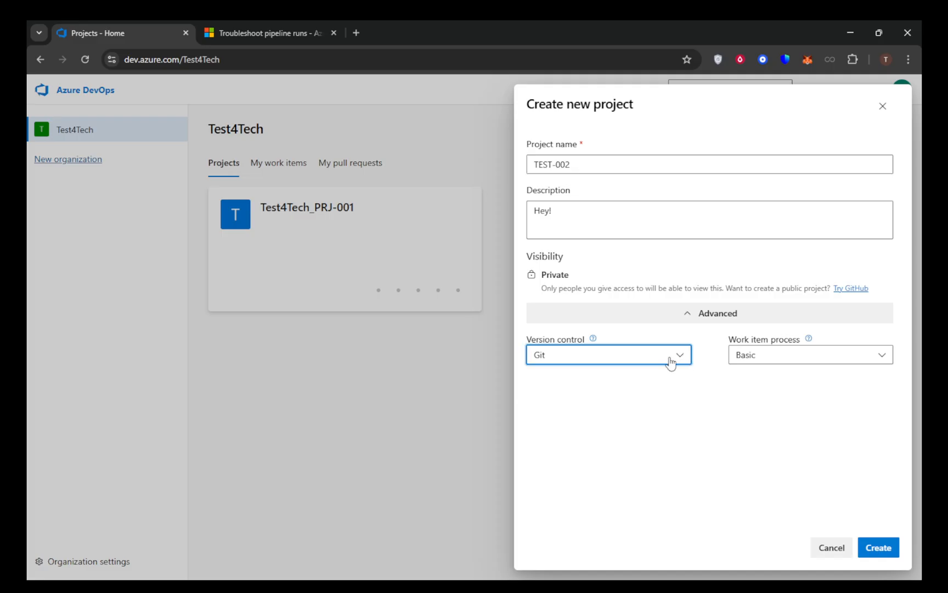
click(749, 389)
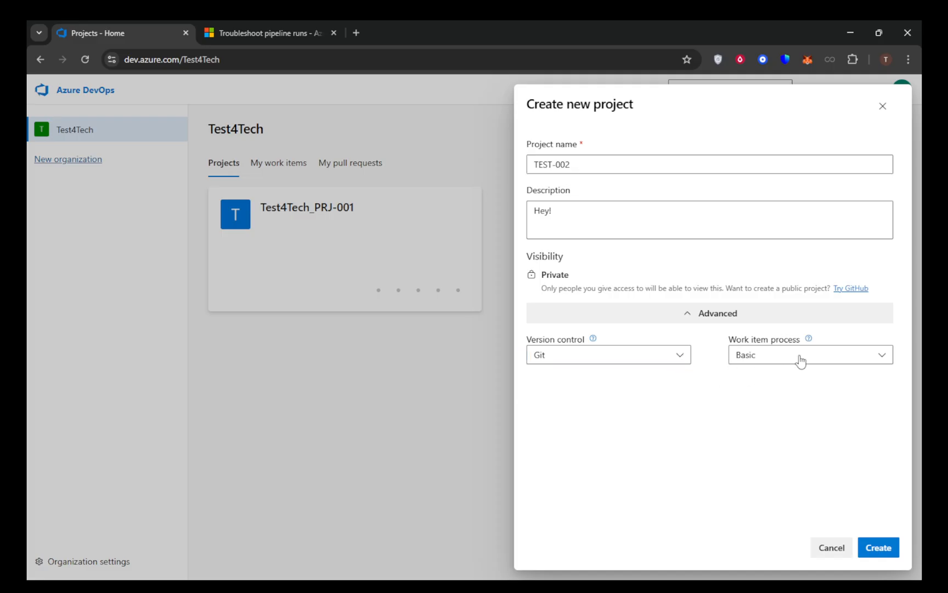
click(880, 358)
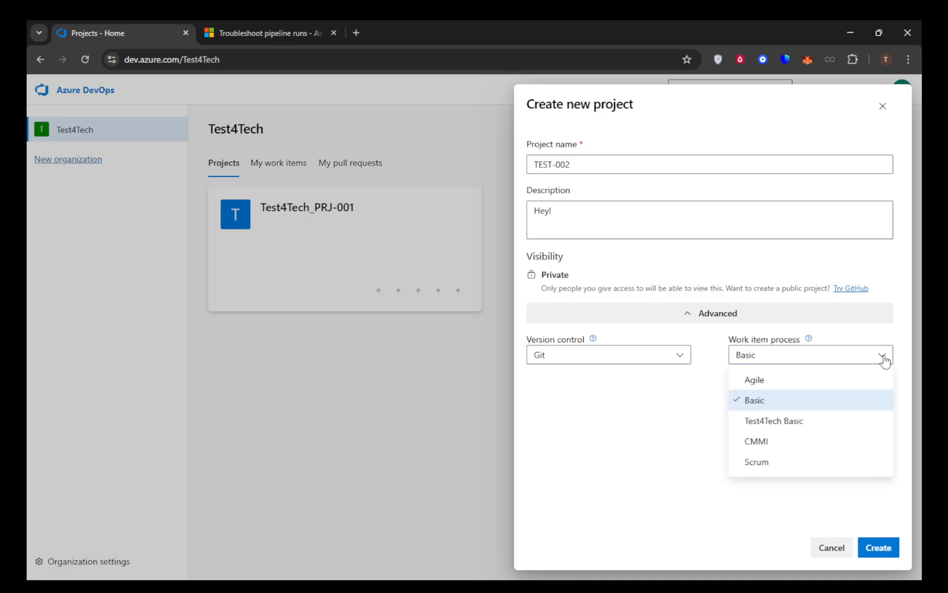
click(767, 405)
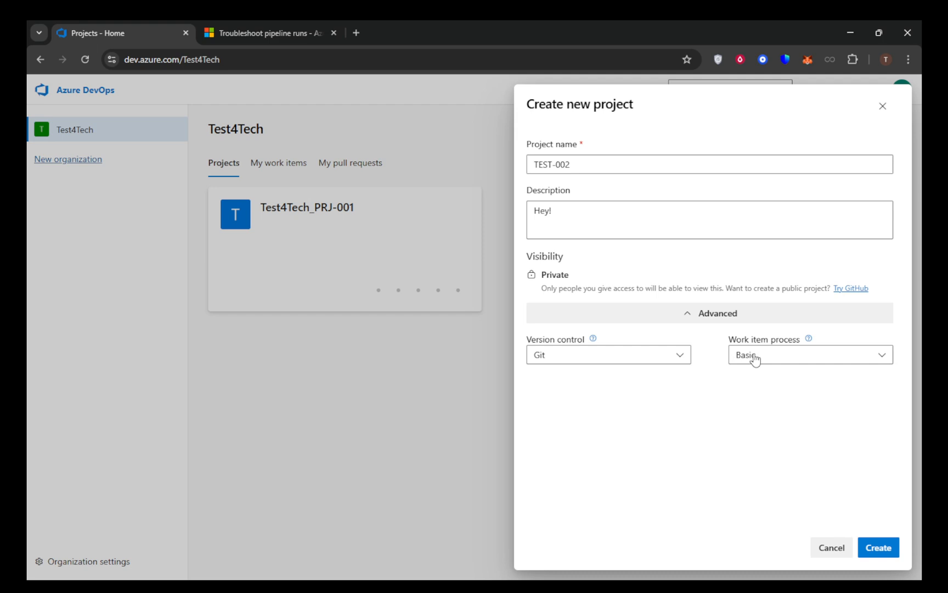
click(886, 549)
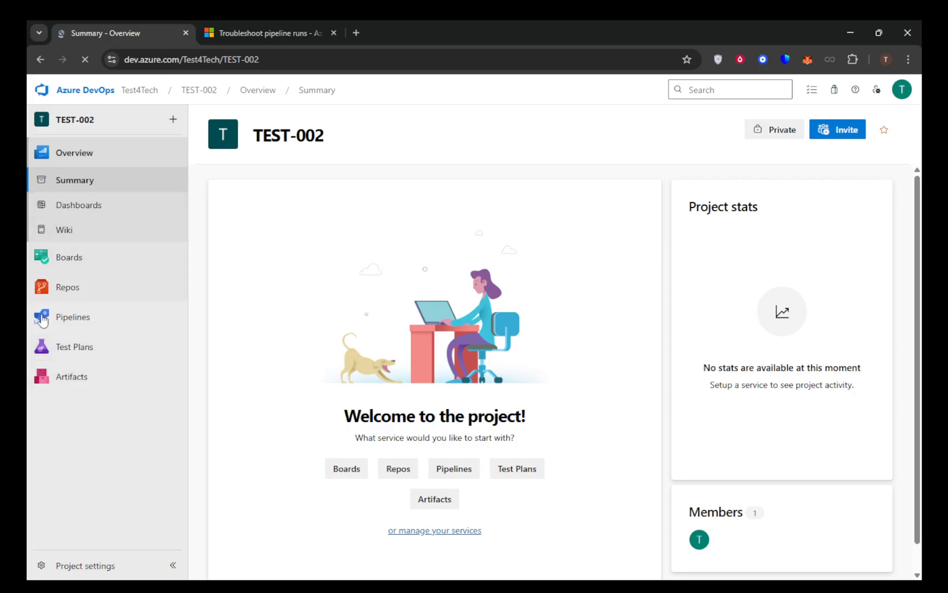
- Open the TEST-002 project settings and look through the general, Boards, Pipelines, Repos, Artifacts and Test sections
click(85, 569)
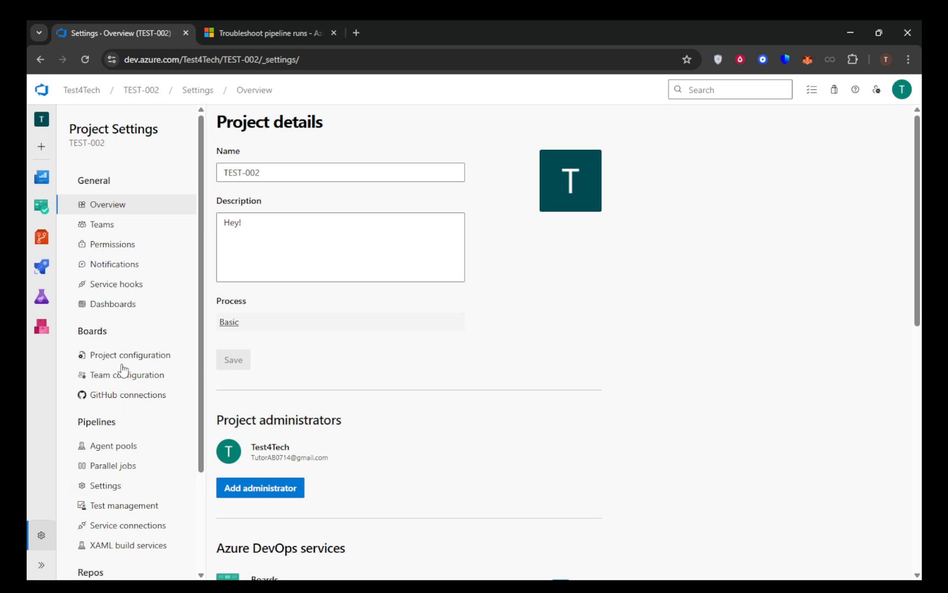
scroll(123, 372, down, 2)
mouse_move(41, 205)
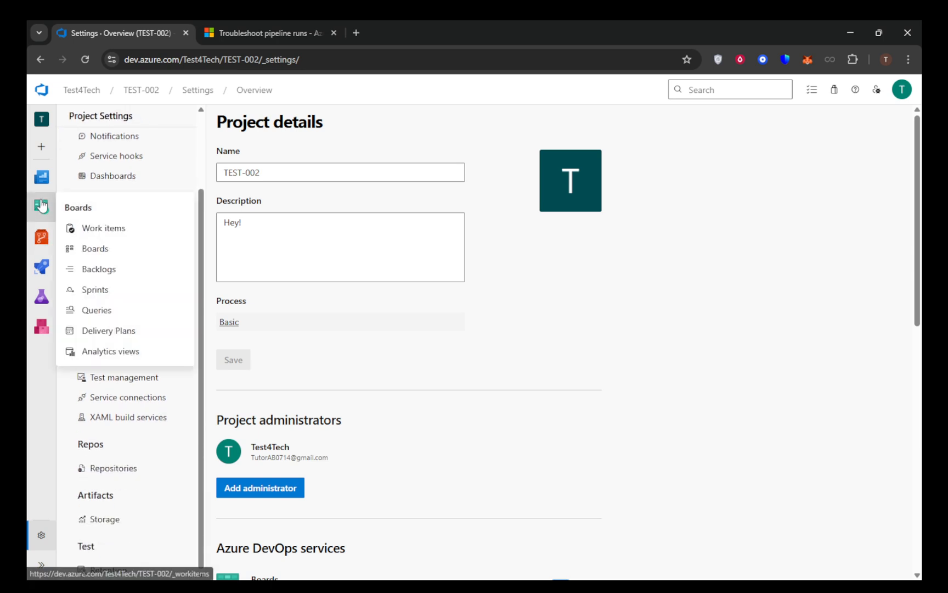
mouse_move(42, 269)
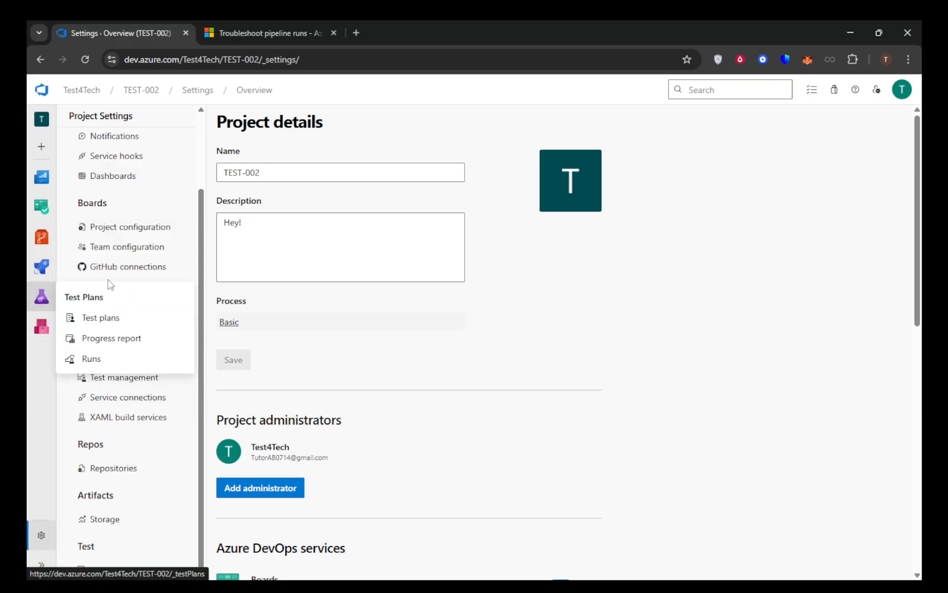
scroll(138, 239, up, 3)
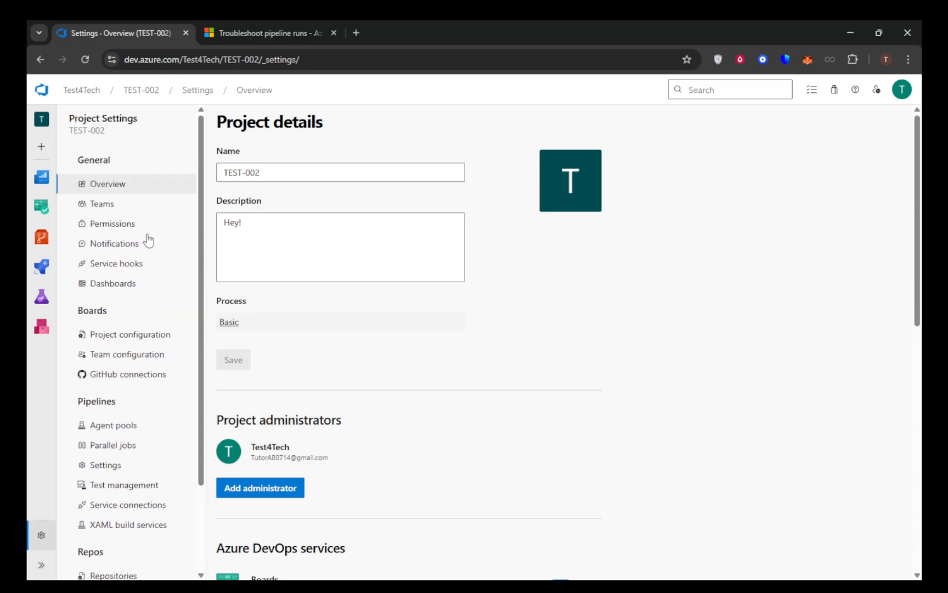
scroll(145, 252, down, 3)
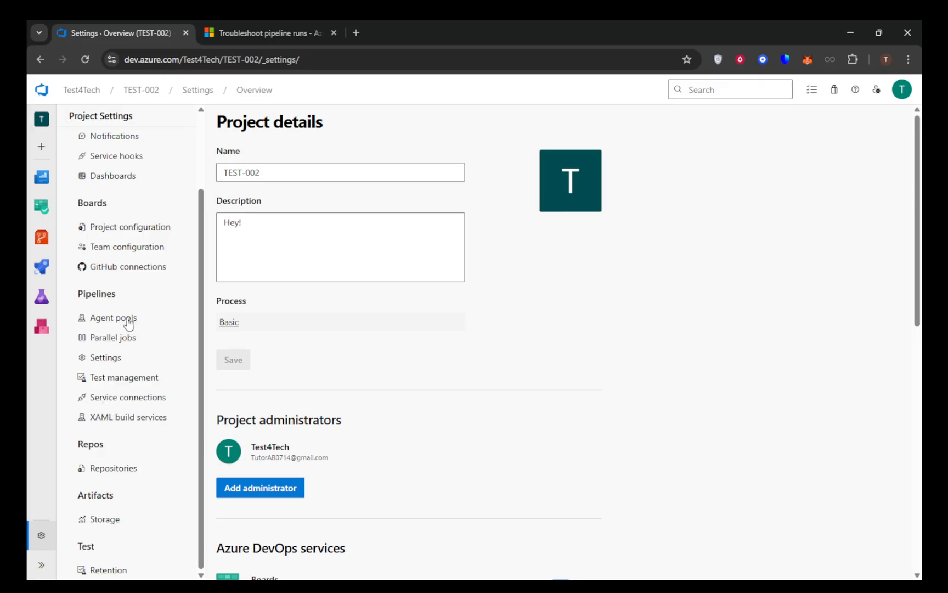
scroll(131, 308, up, 2)
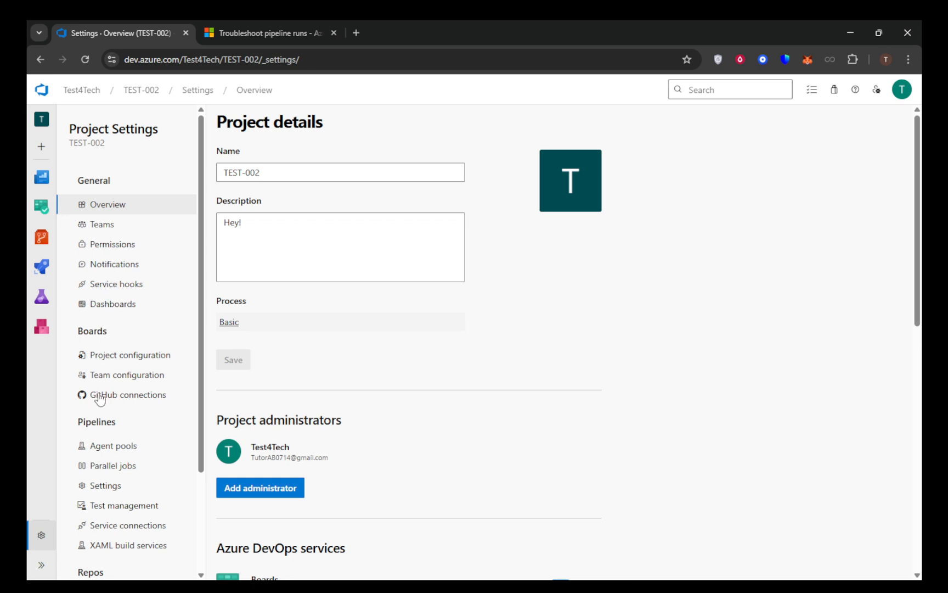
scroll(99, 399, down, 2)
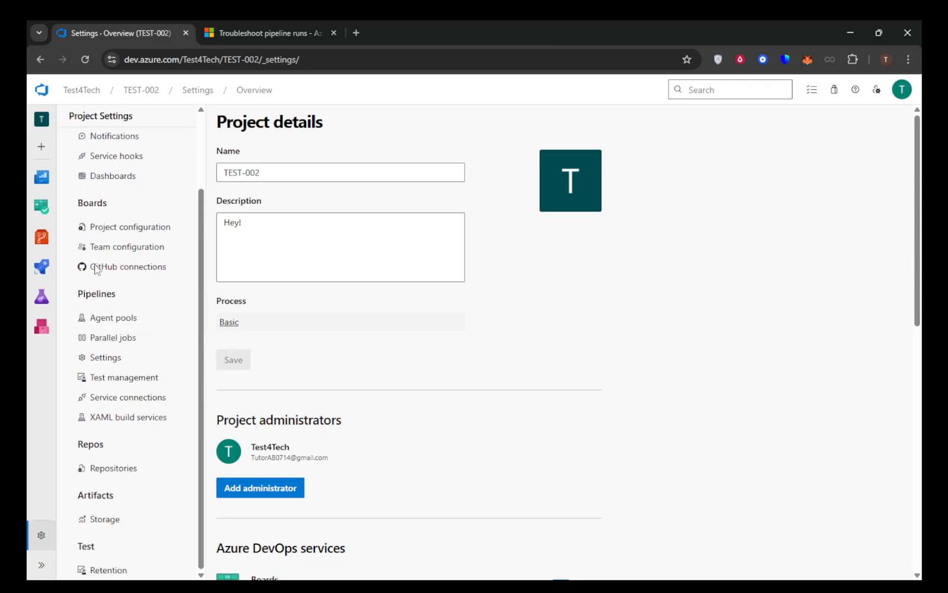
scroll(96, 269, up, 2)
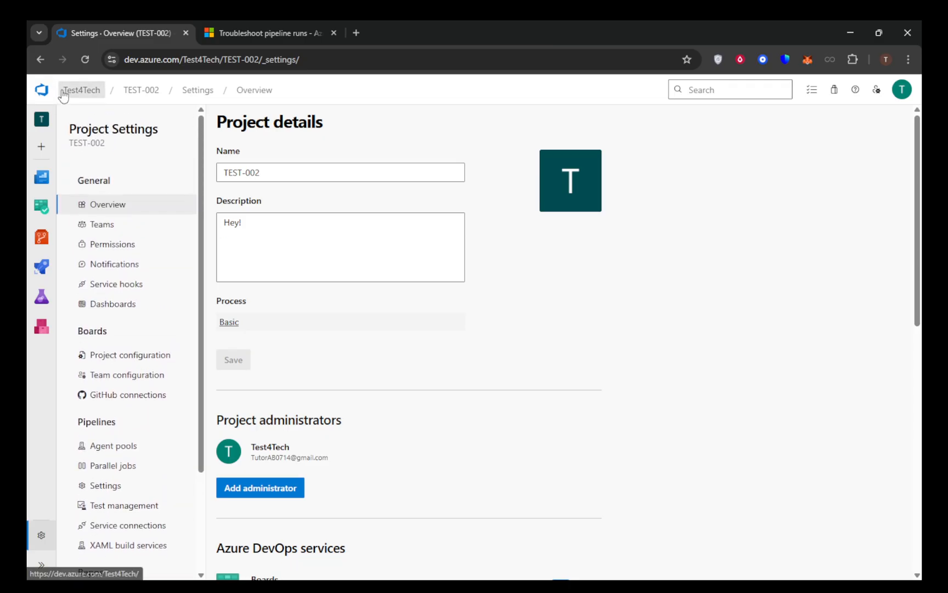
- Delete the TEST-002 project from the project list in the organization settings, entering TEST-002 as confirmation
click(43, 93)
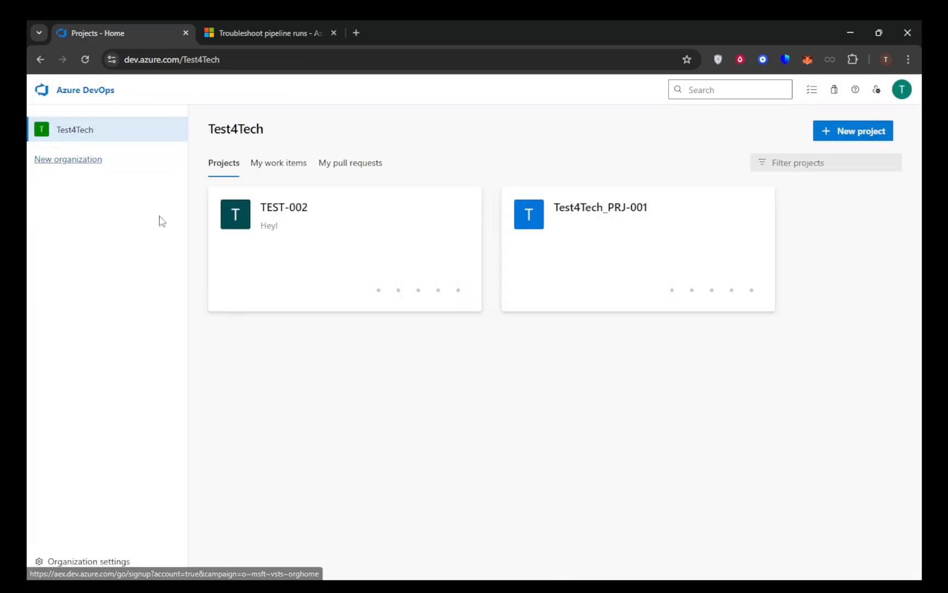
click(77, 561)
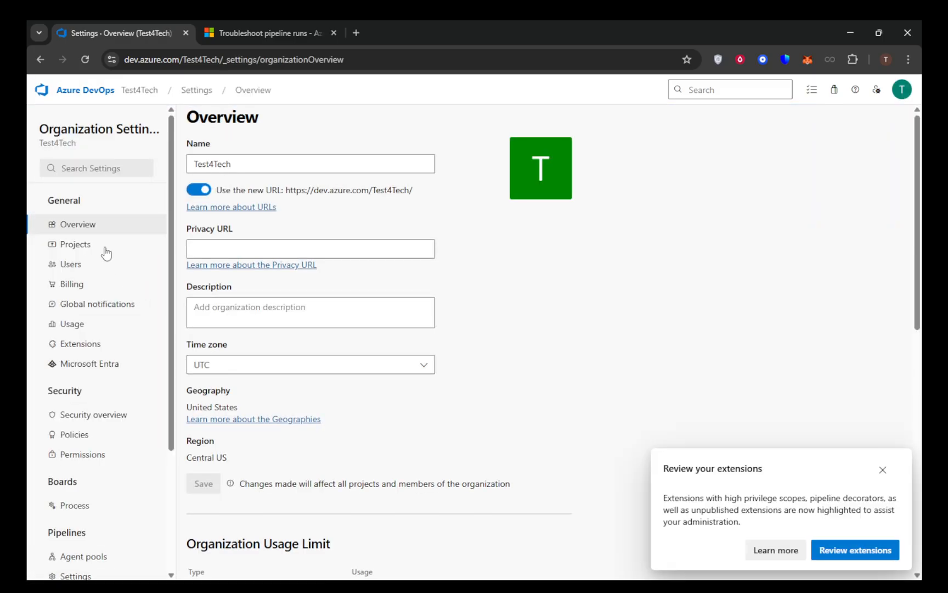
click(90, 249)
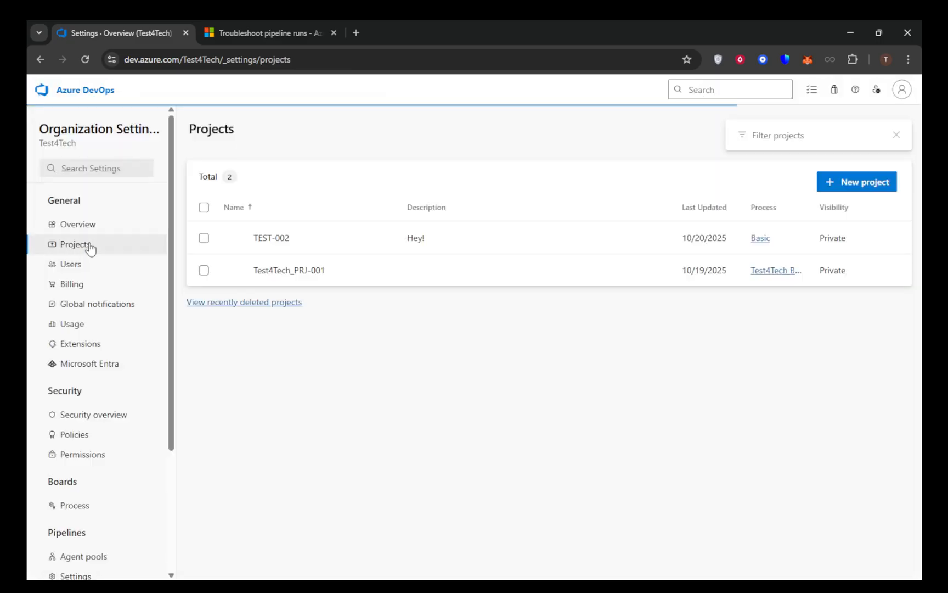
click(204, 238)
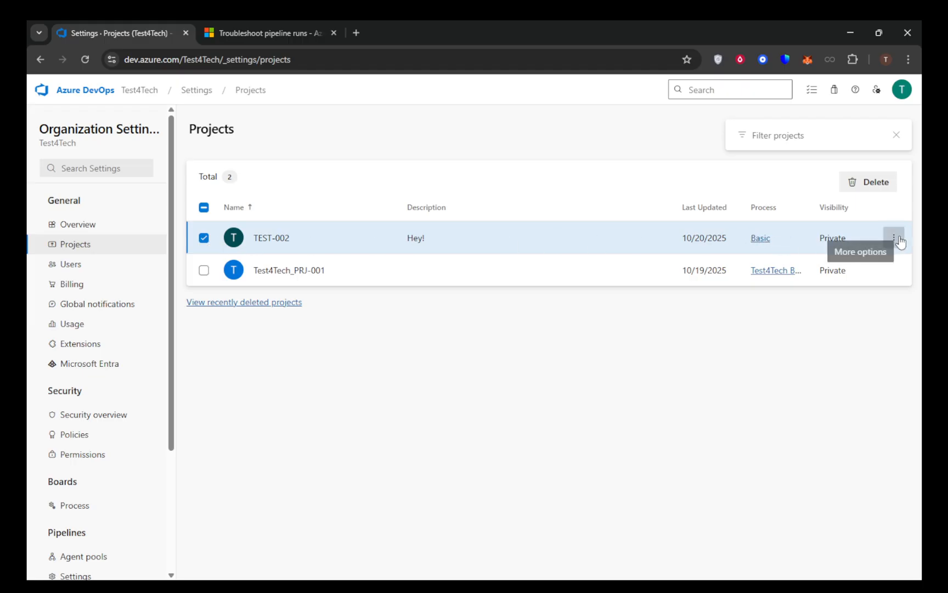
click(899, 240)
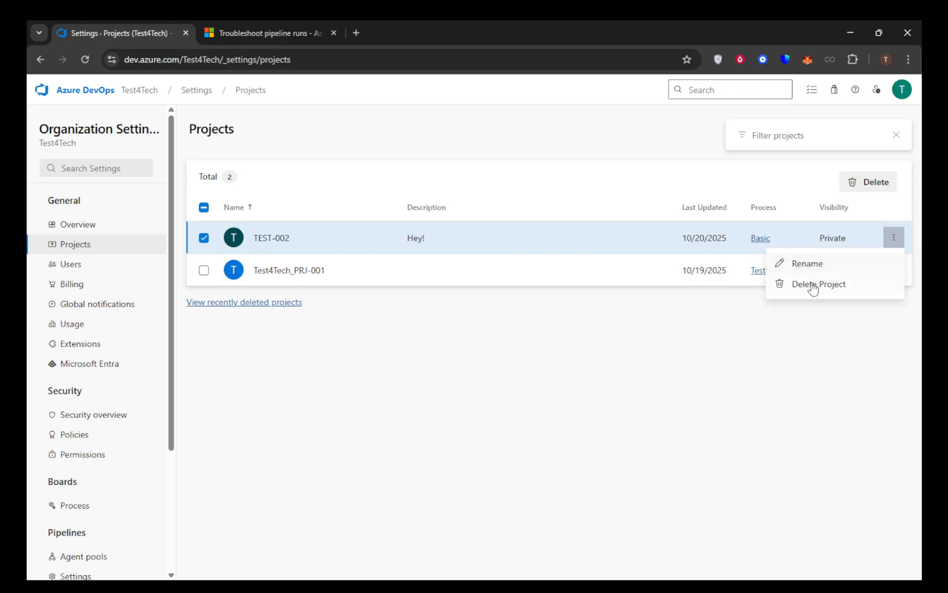
click(812, 286)
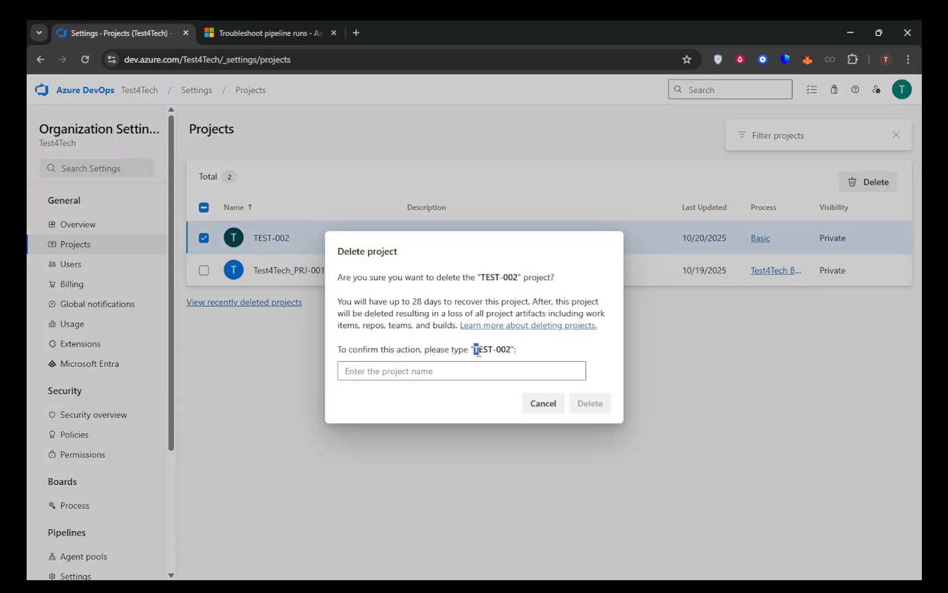
drag(477, 351, 505, 352)
click(438, 369)
text(TEST-002)
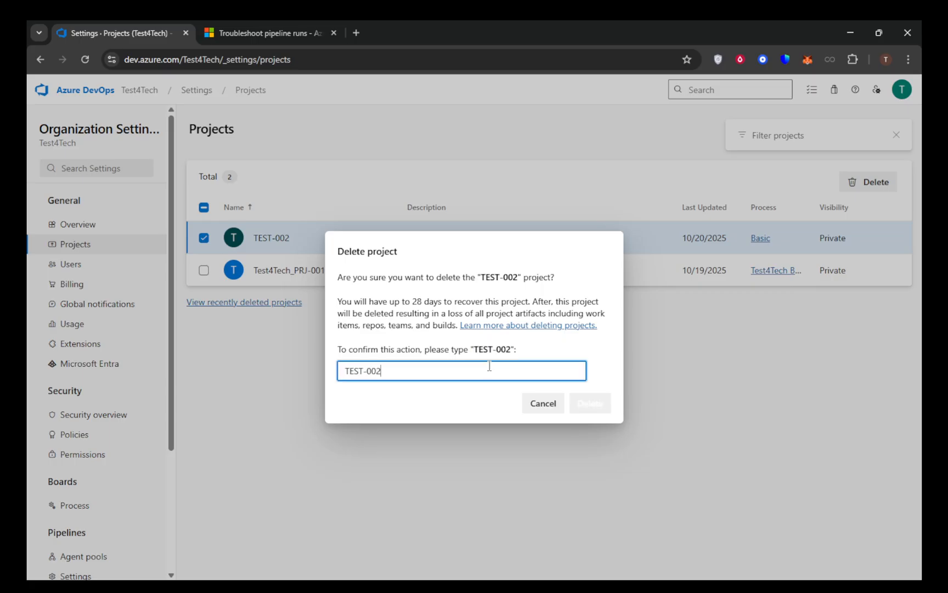
click(587, 404)
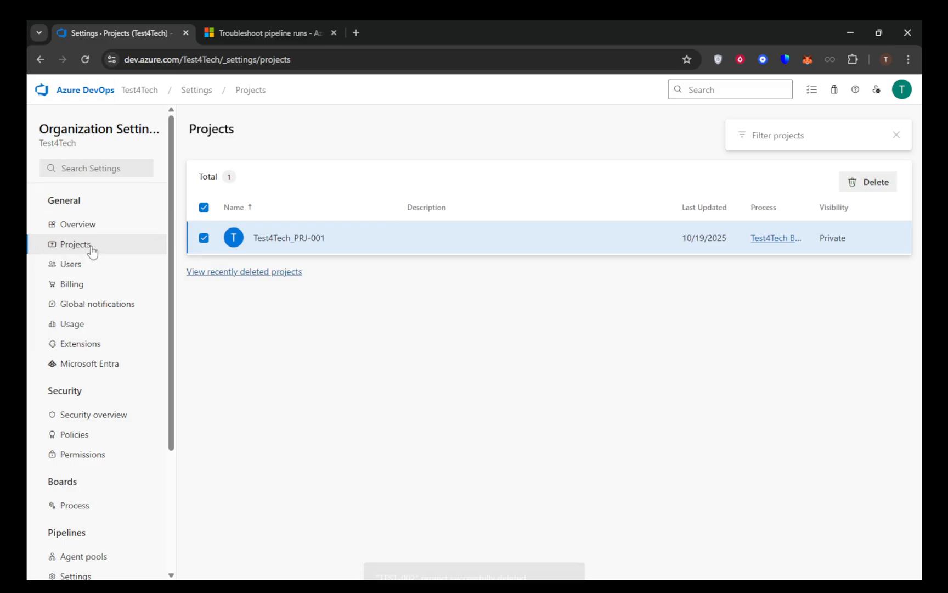
- Restore the TEST-002 project from the recently deleted projects
click(222, 272)
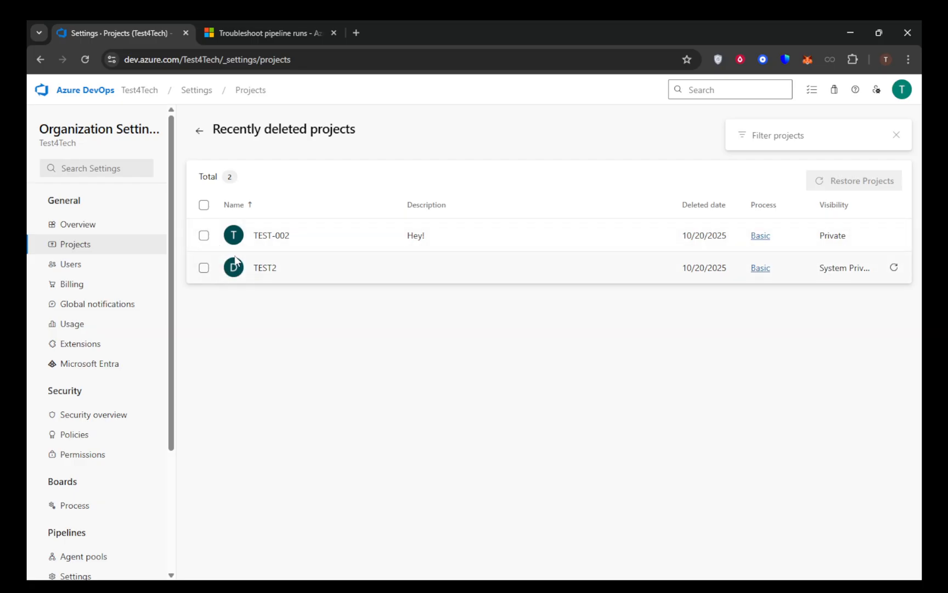
click(204, 235)
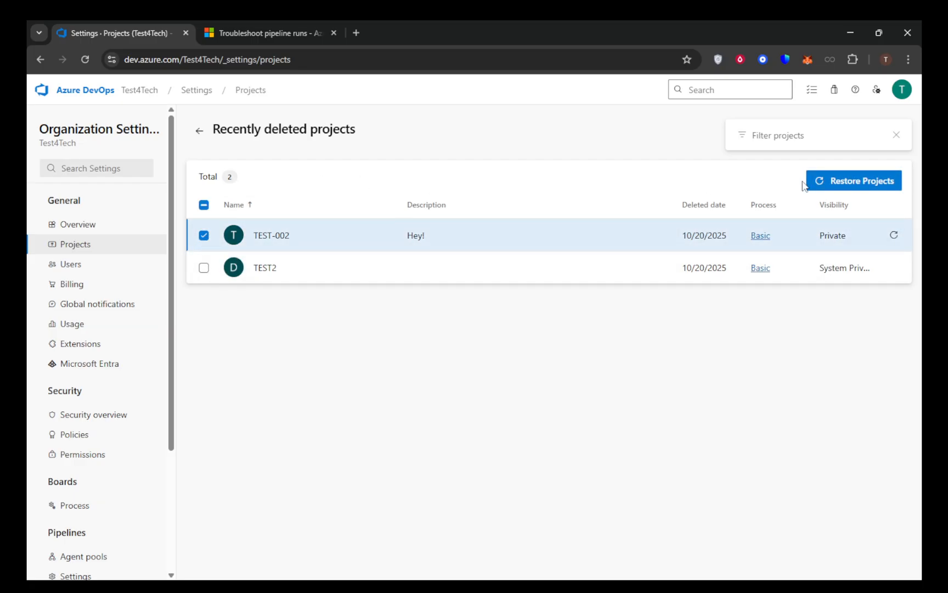
click(846, 184)
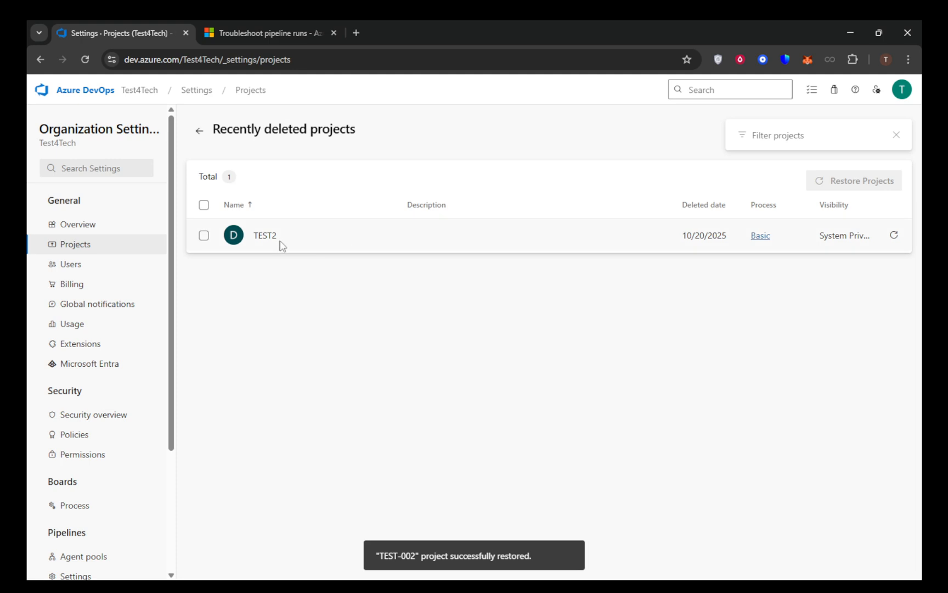
- Return to the organization's home page and open the list of users in the organization settings
click(72, 94)
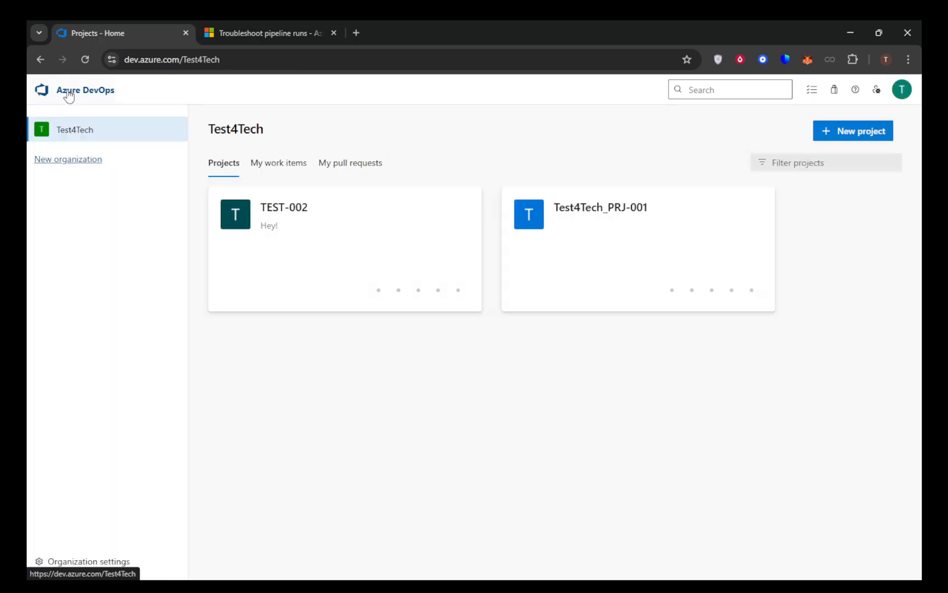
click(76, 573)
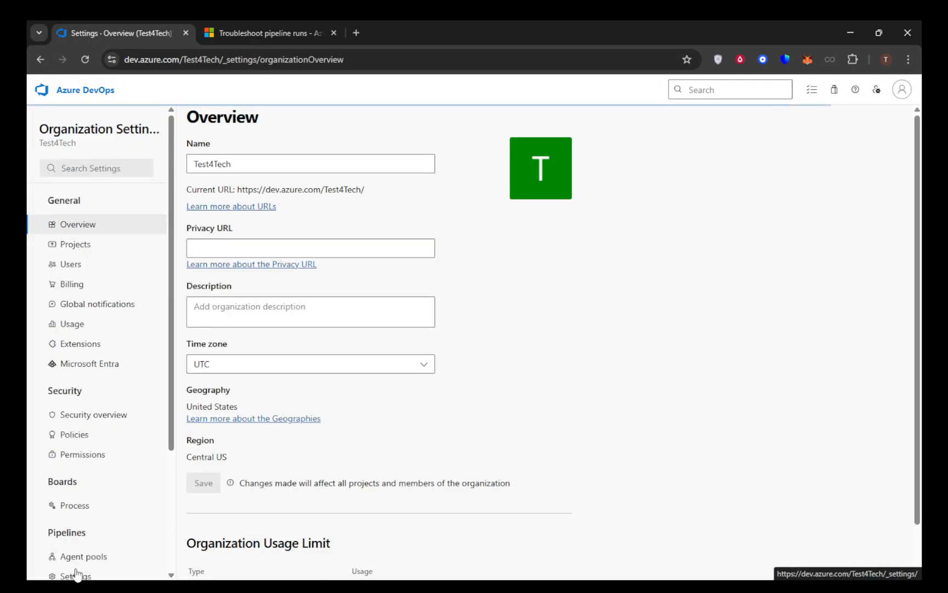
click(71, 266)
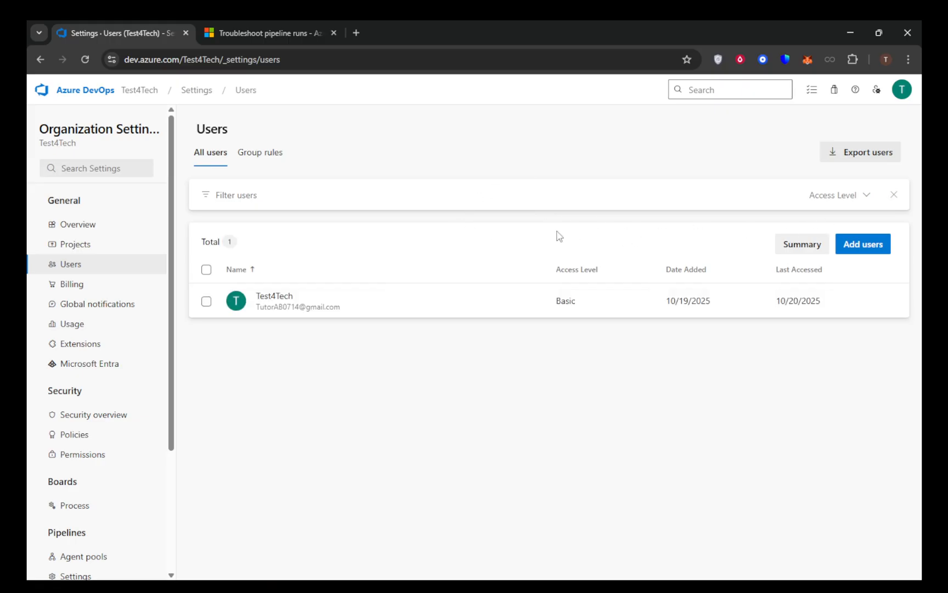
- Open the form for adding new users, review the available access levels, and close the form without adding anyone
click(857, 248)
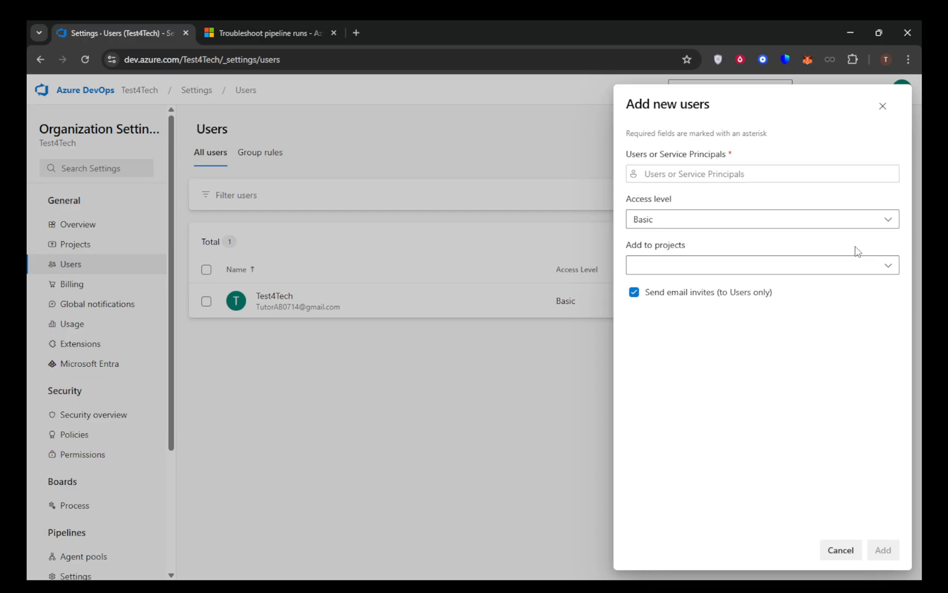
click(663, 221)
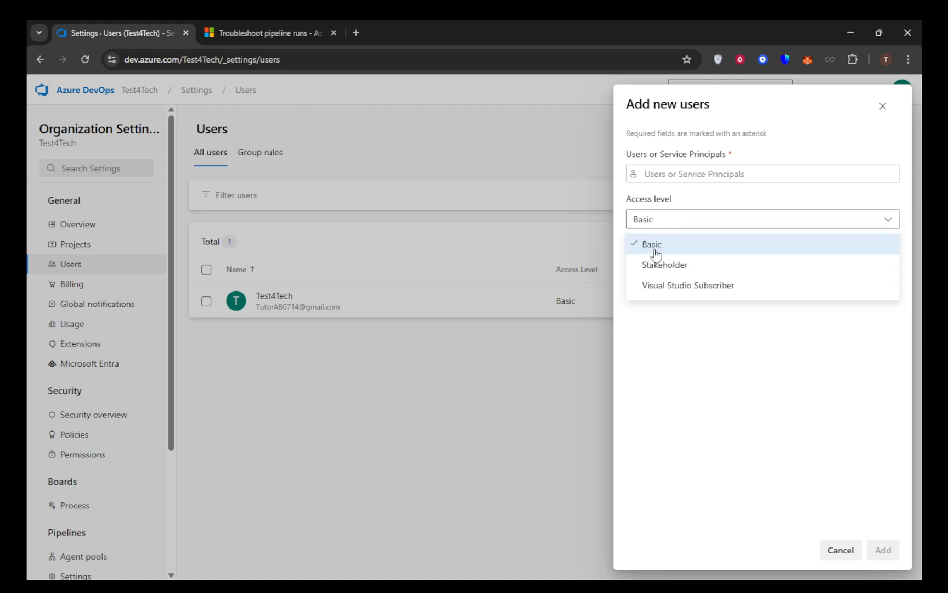
click(656, 384)
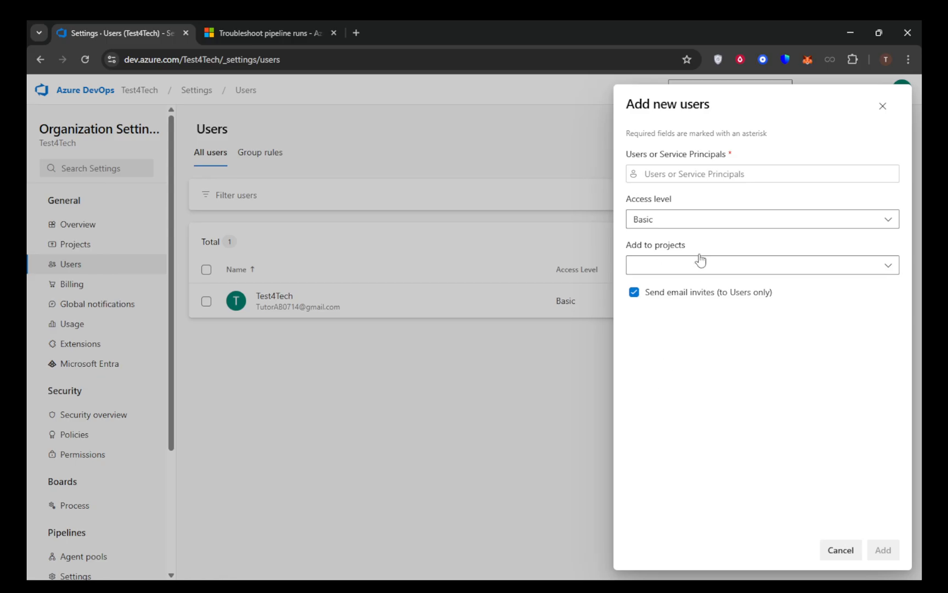
click(882, 106)
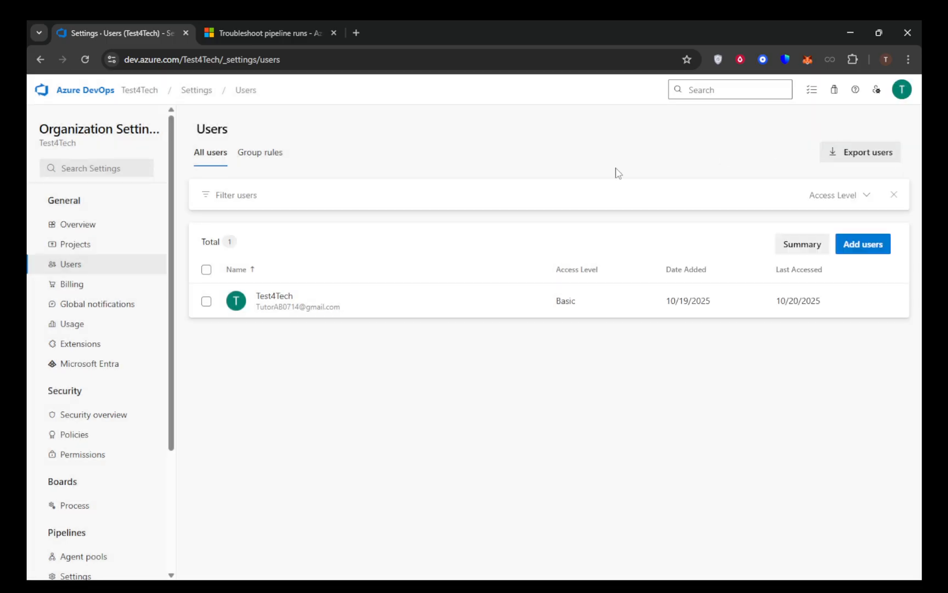
- Open the permission groups in the Test4Tech_PRJ-001 project settings and look through the Build Administrators group's permissions
click(74, 95)
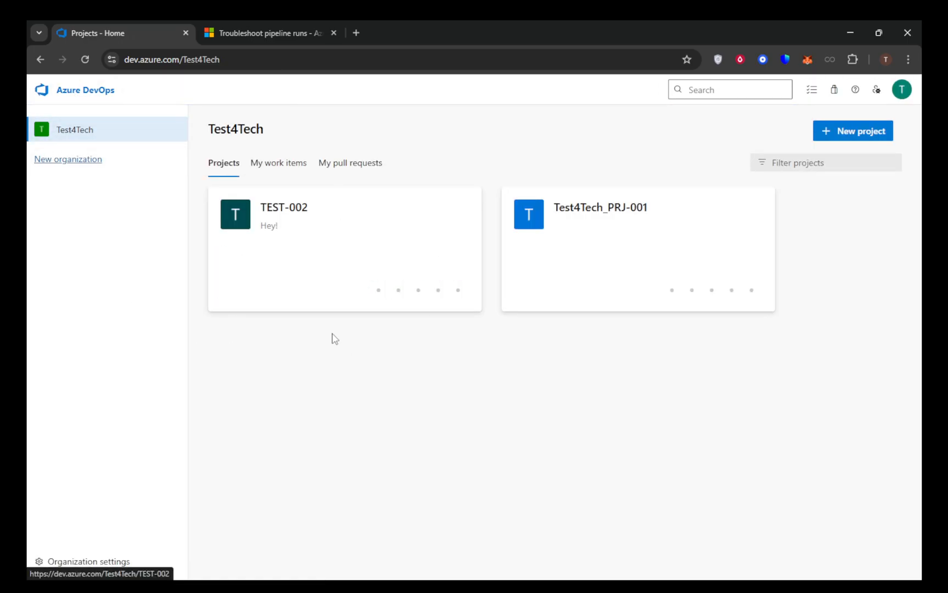
click(581, 213)
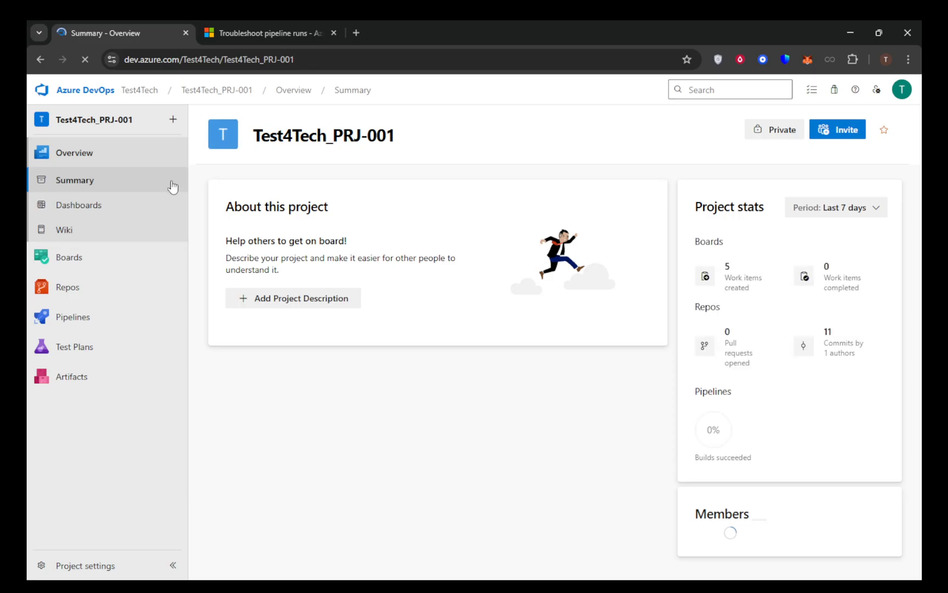
click(73, 568)
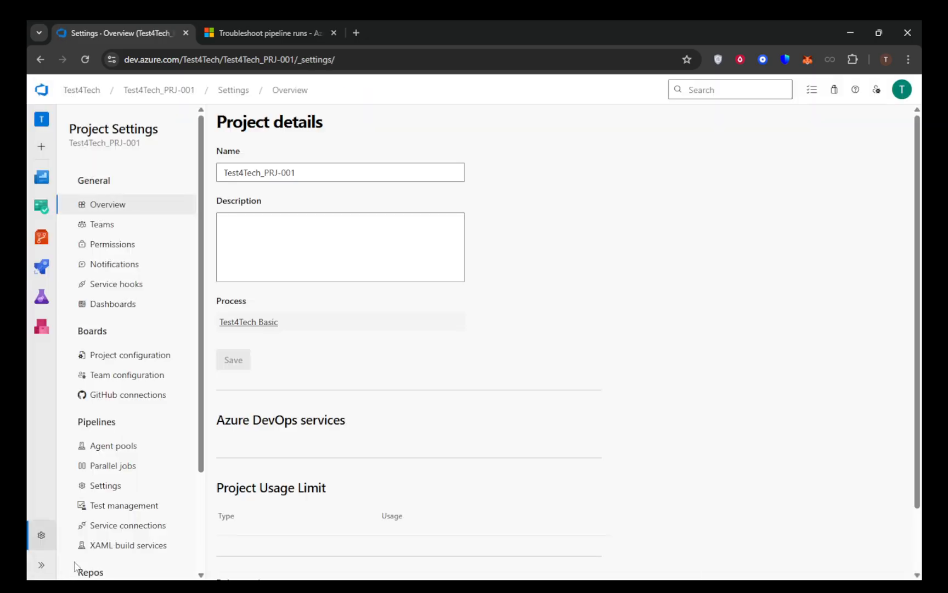
click(123, 248)
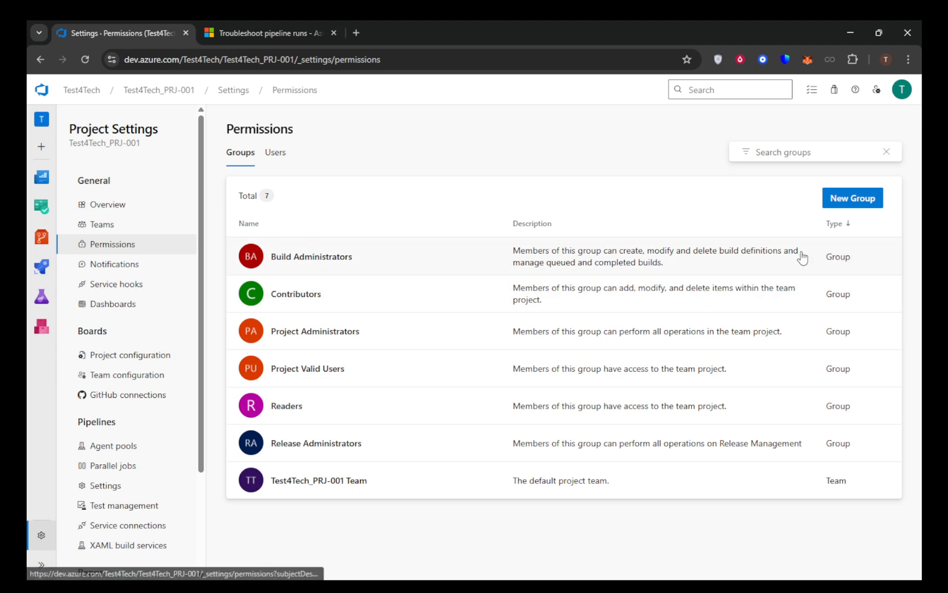
click(397, 259)
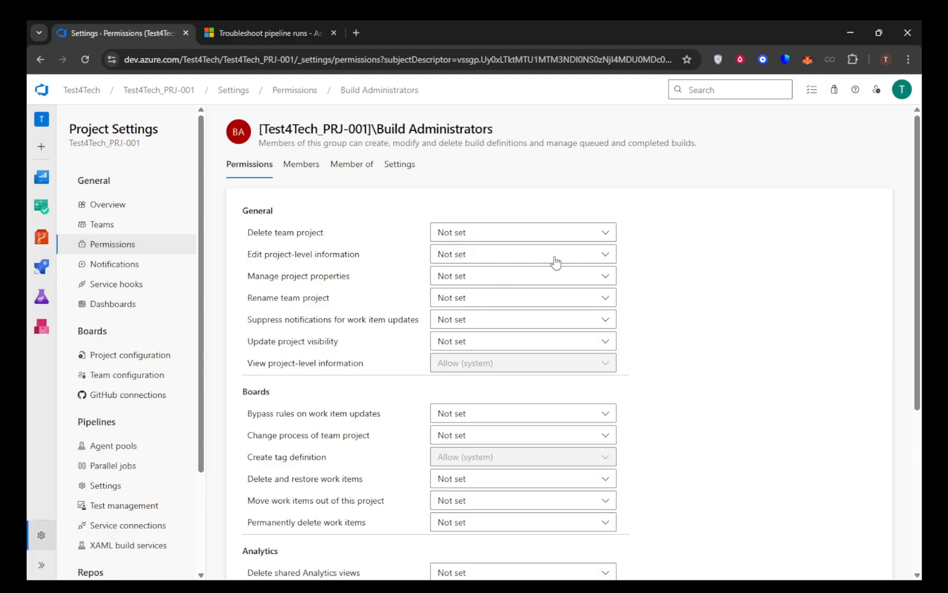
scroll(365, 351, down, 5)
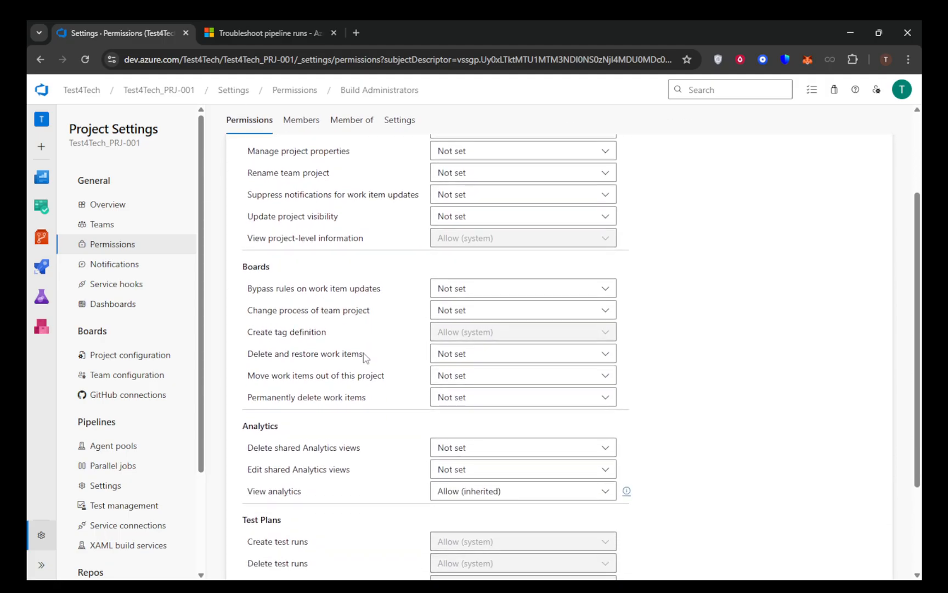